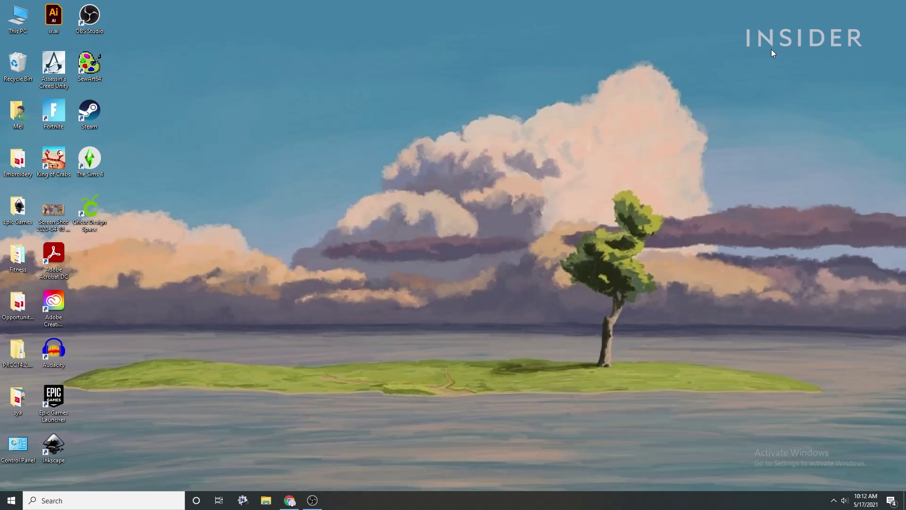
# Open Device Manager and select the Radeon RX 570 Series under Display adapters.
pyautogui.click(83, 499)
pyautogui.write('DEVICE MAN')
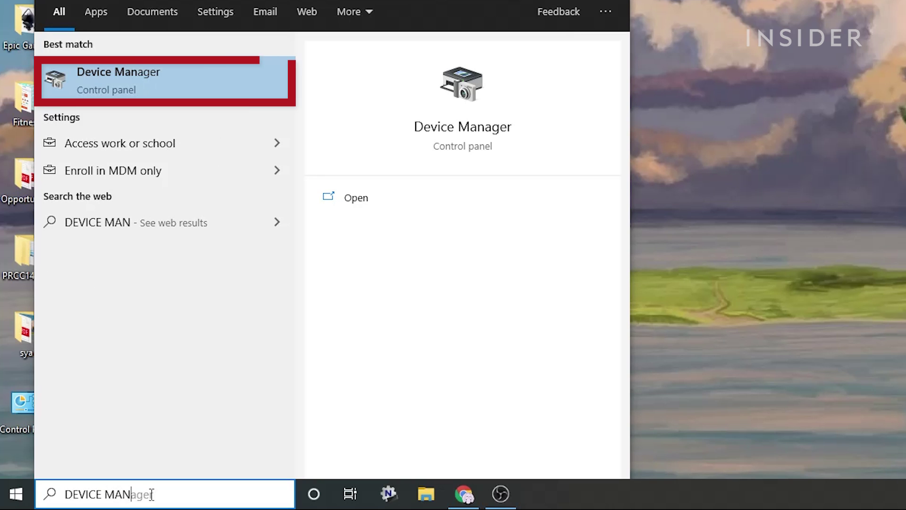
pyautogui.press('Return')
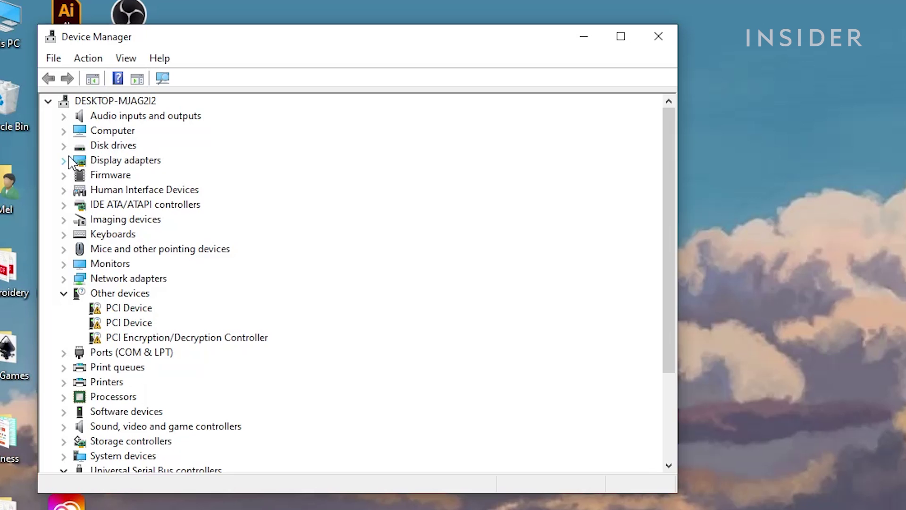
pyautogui.click(60, 143)
pyautogui.click(134, 159)
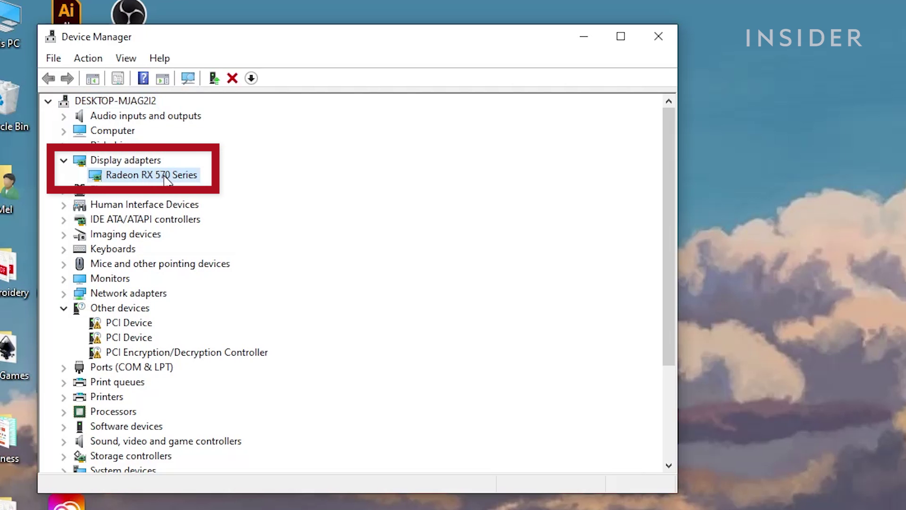
# Search automatically for a newer Radeon driver, confirm the best one is installed, and close Device Manager.
pyautogui.rightClick(164, 175)
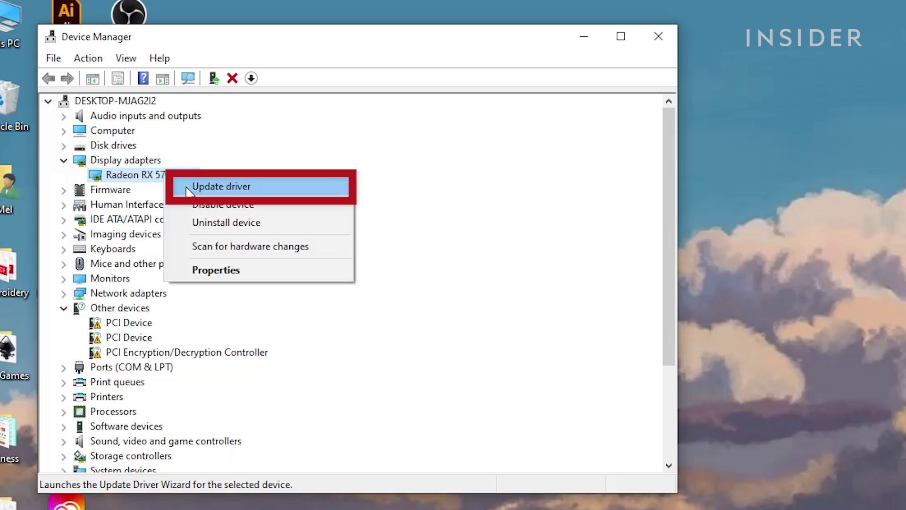
pyautogui.click(189, 188)
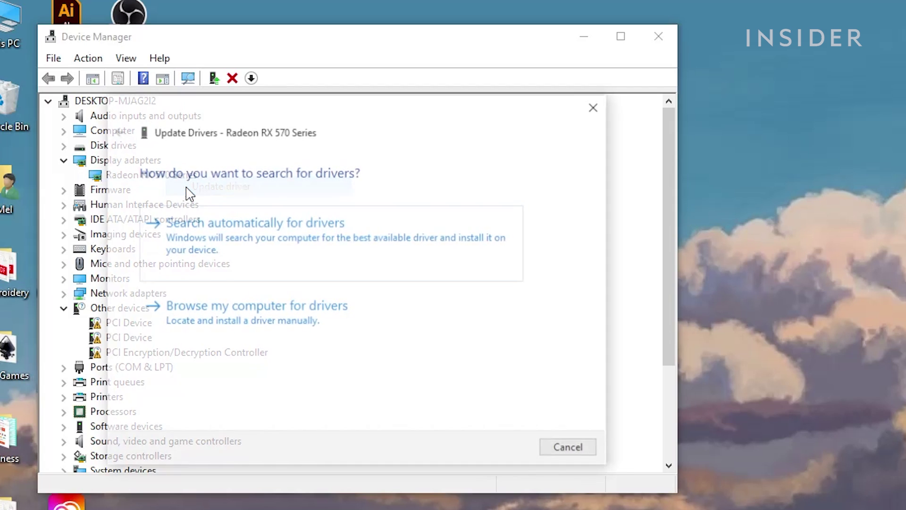
pyautogui.click(524, 218)
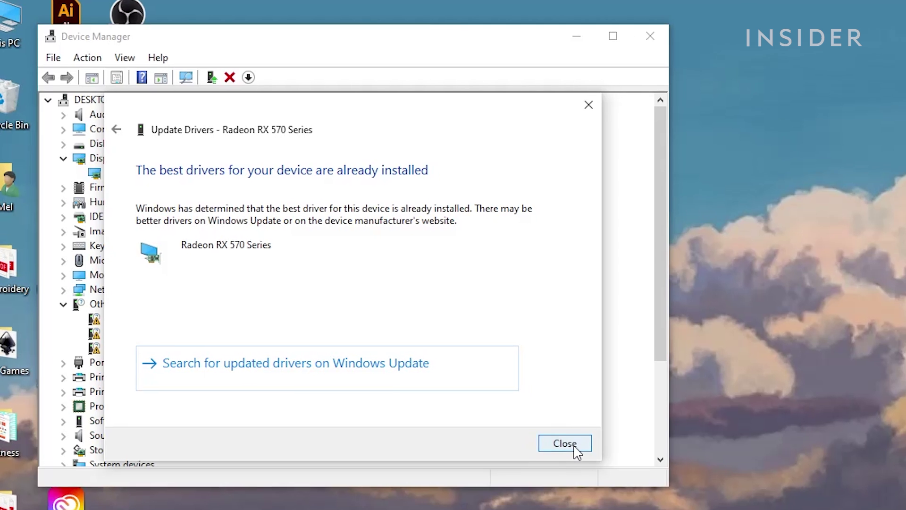
pyautogui.click(572, 449)
pyautogui.click(659, 36)
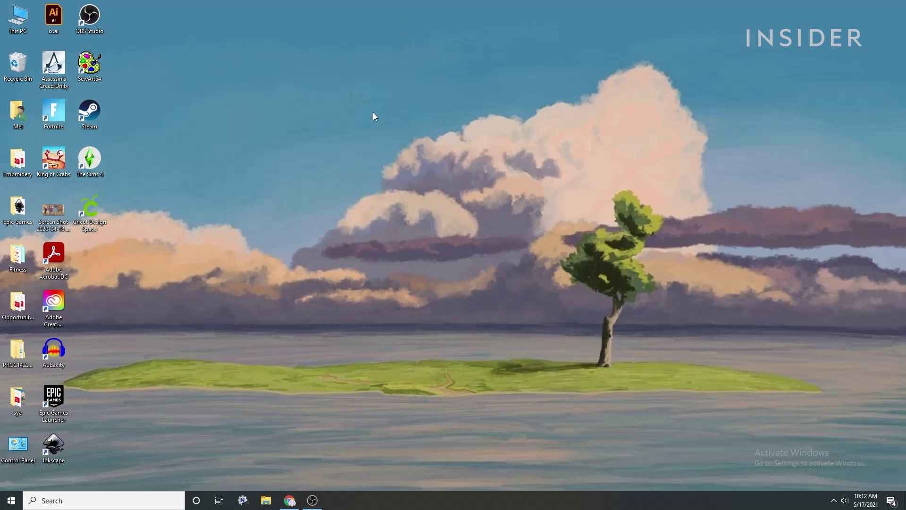
pyautogui.click(158, 501)
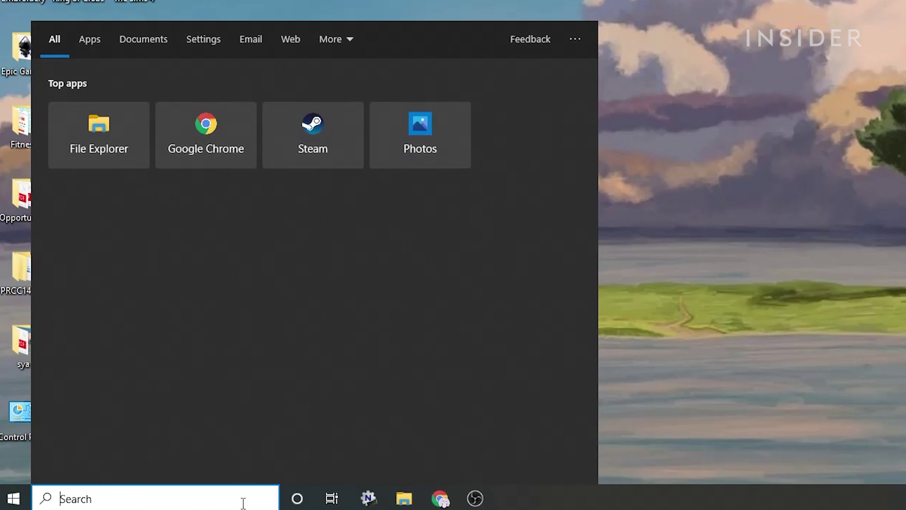
# Run a Windows Update check from the 'updates' search and confirm the PC is up to date.
pyautogui.write('UPDATES')
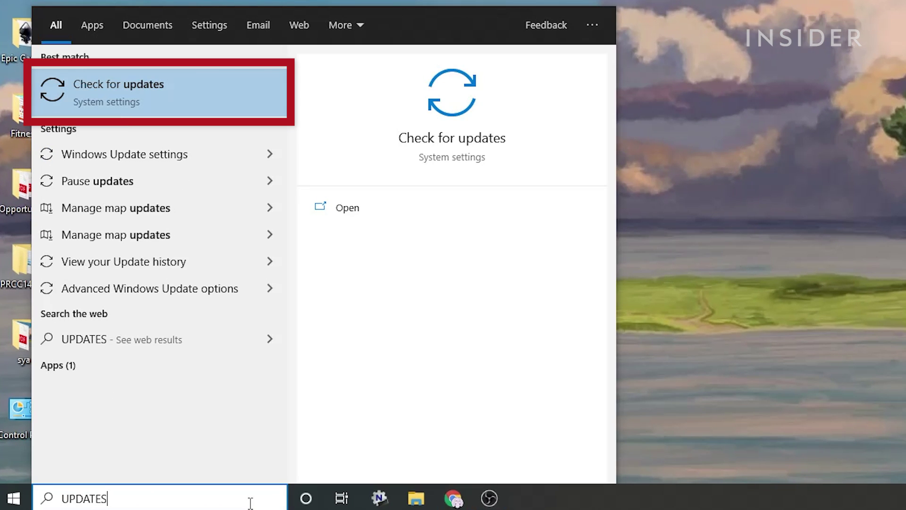
pyautogui.press('Return')
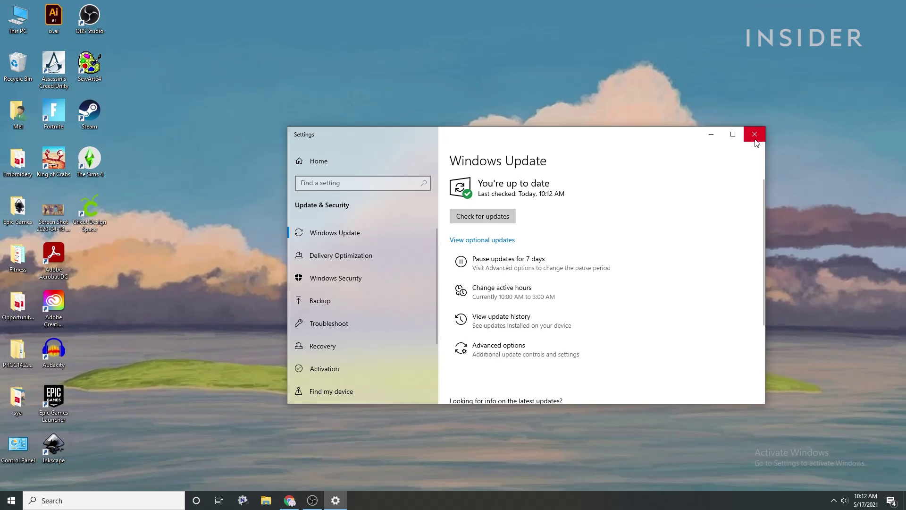
pyautogui.click(855, 25)
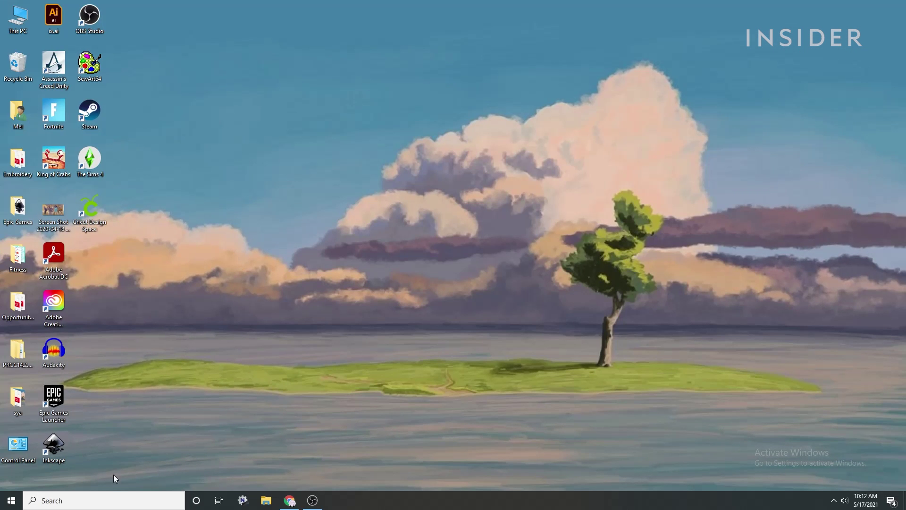
# In advanced system settings' Performance Options, choose Adjust for best performance.
pyautogui.click(152, 499)
pyautogui.write('AD')
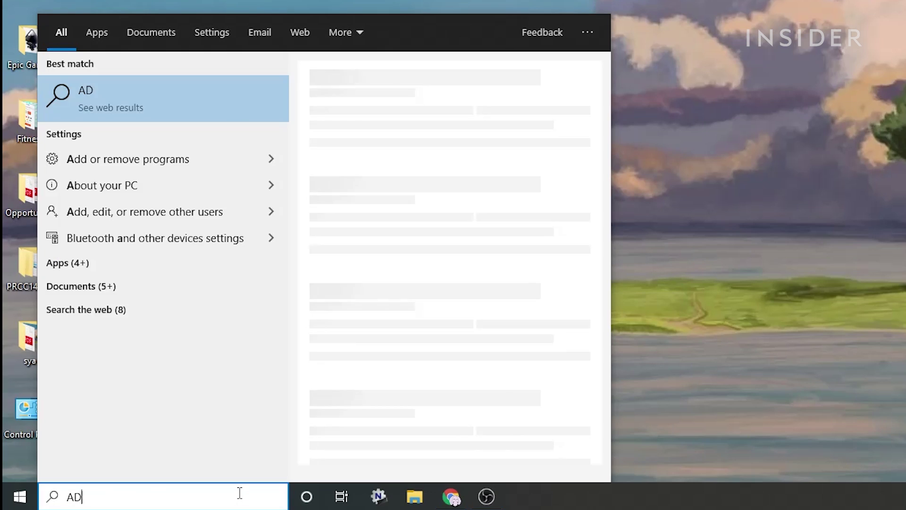
pyautogui.write('VANCED S')
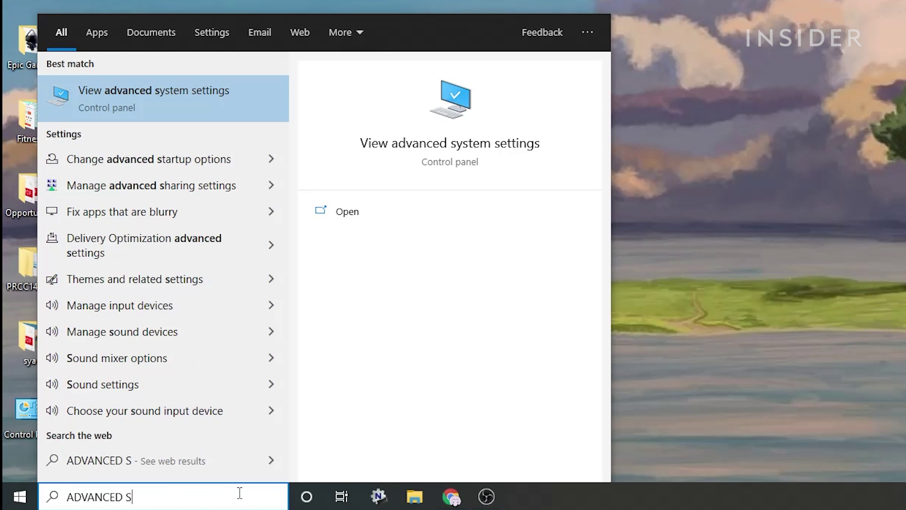
pyautogui.write('Y')
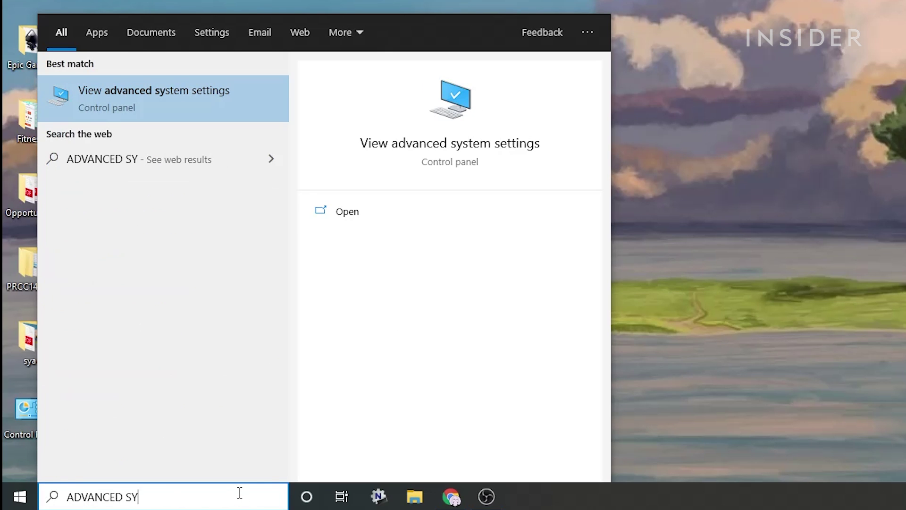
pyautogui.click(275, 100)
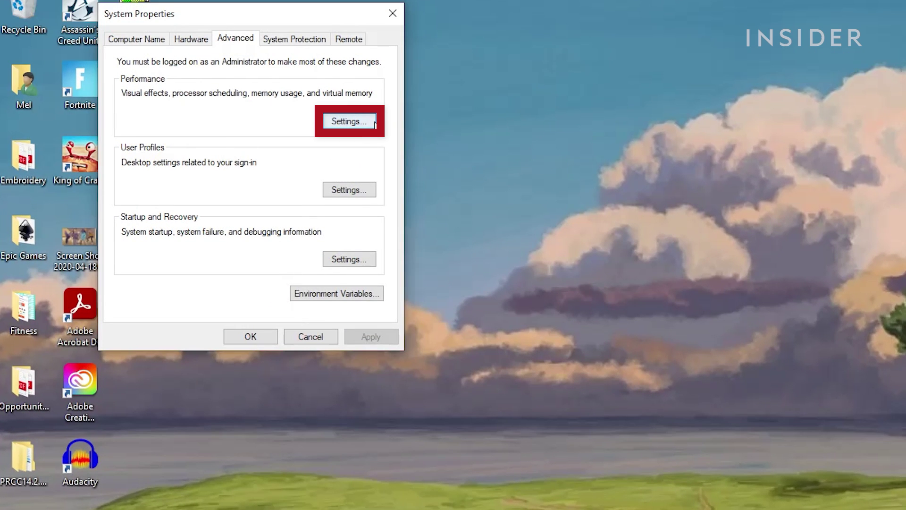
pyautogui.click(350, 122)
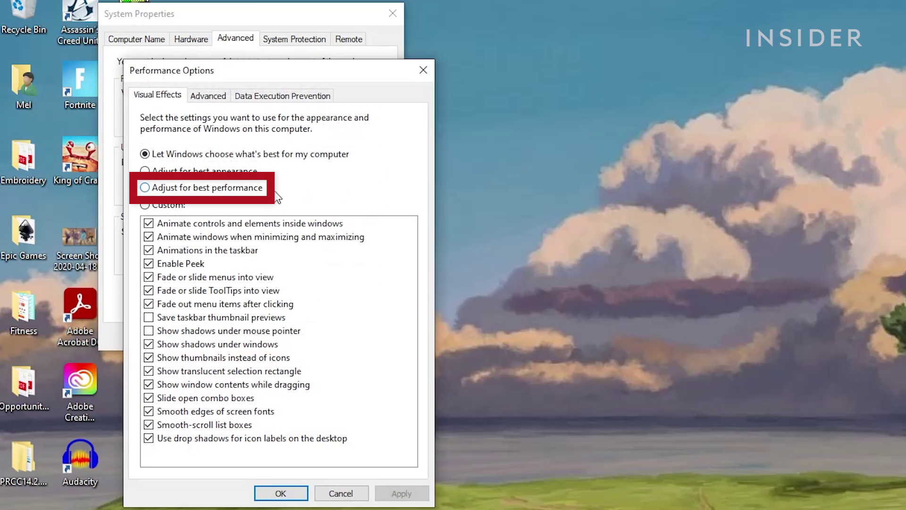
pyautogui.click(260, 189)
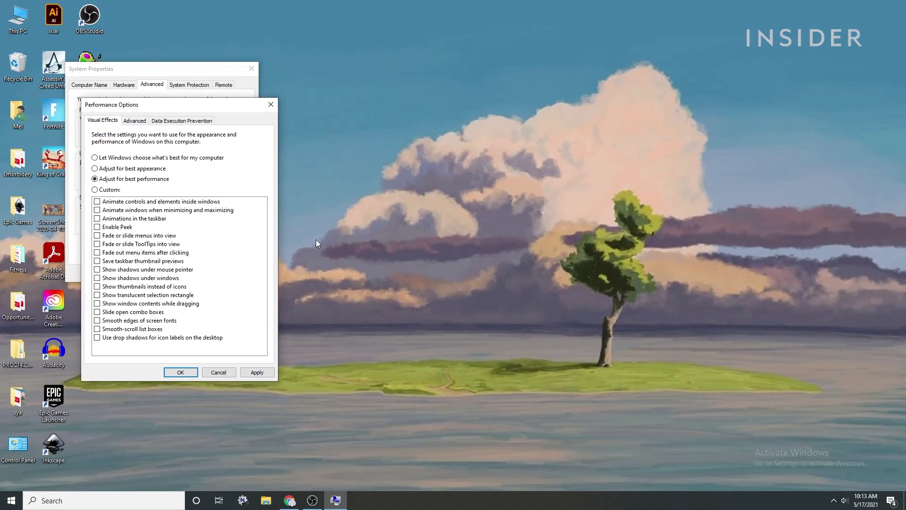
# Re-enable thumbnails instead of icons and smooth edges of screen fonts, then apply and close.
pyautogui.click(290, 500)
pyautogui.click(290, 501)
pyautogui.click(293, 503)
pyautogui.click(291, 502)
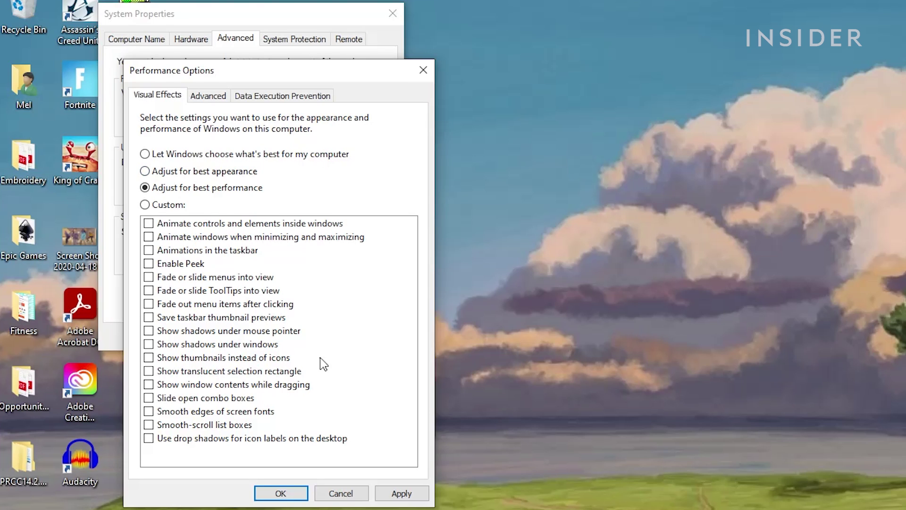
pyautogui.click(289, 360)
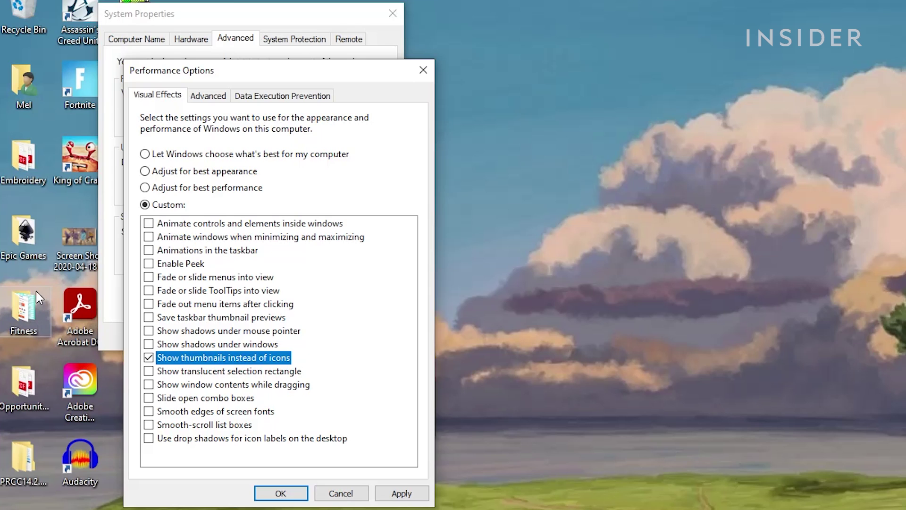
pyautogui.click(257, 414)
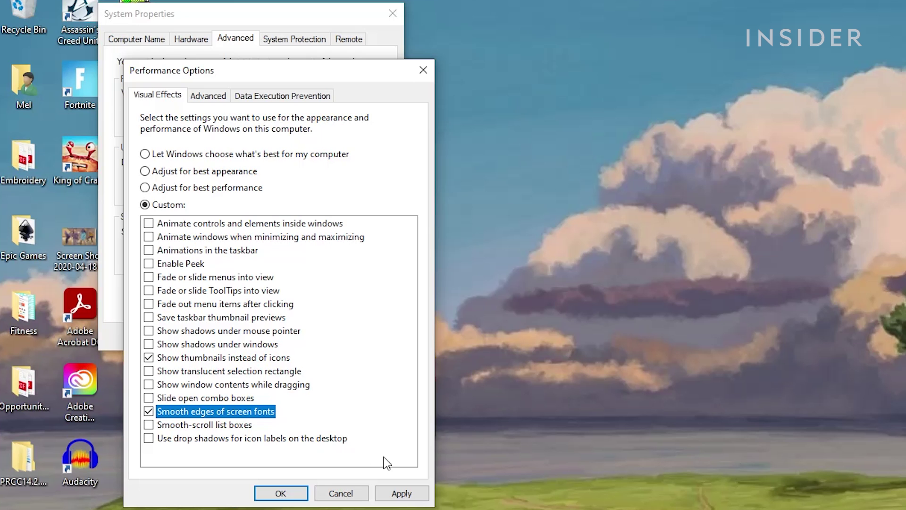
pyautogui.click(417, 494)
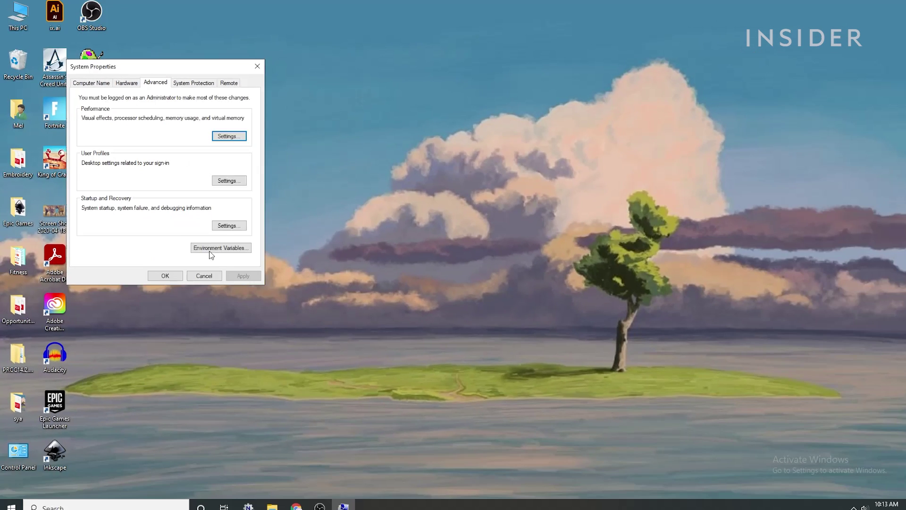
pyautogui.click(163, 272)
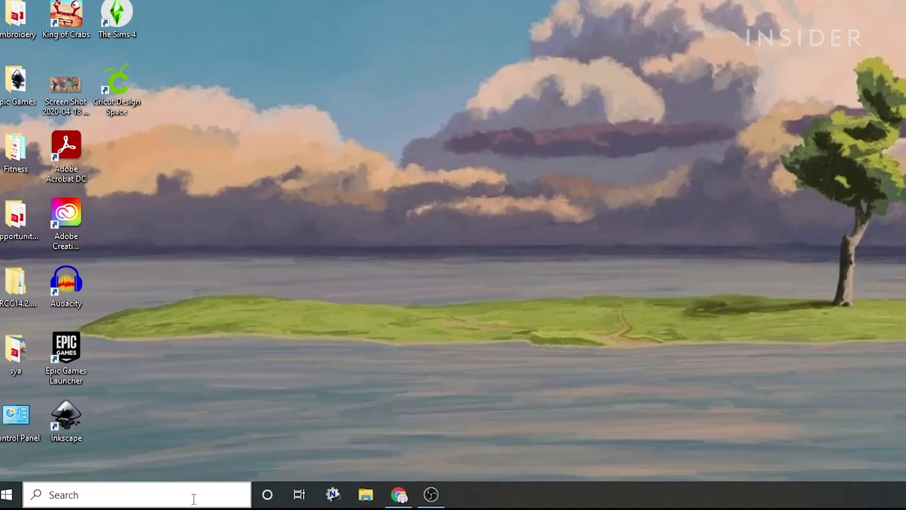
# Turn off notifications from apps and other senders in Notifications & actions.
pyautogui.click(158, 494)
pyautogui.write('NOTIF')
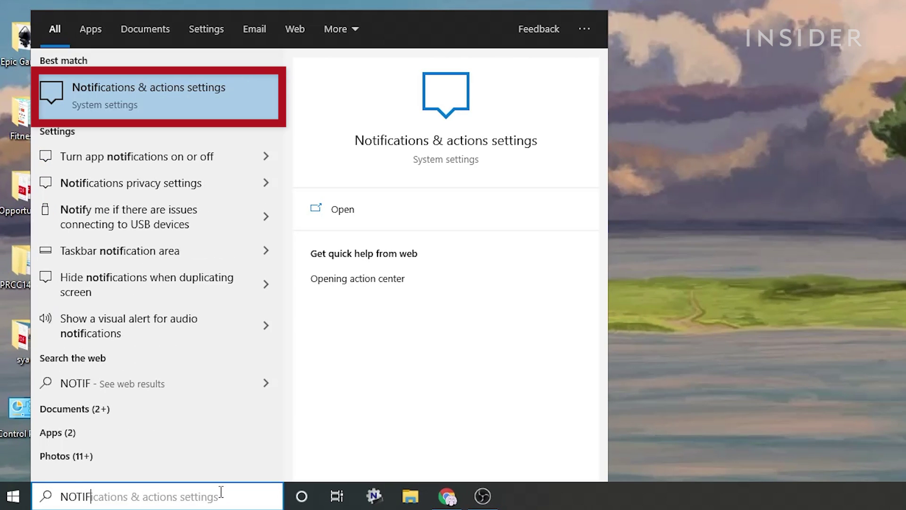
pyautogui.click(265, 96)
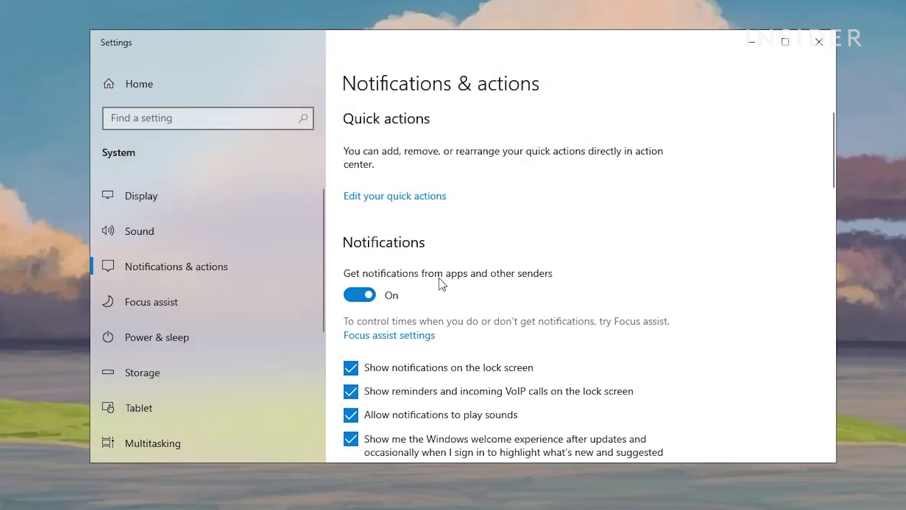
pyautogui.click(360, 294)
# Uncheck the welcome experience, device setup suggestions and tips options, then close Settings.
pyautogui.click(351, 439)
pyautogui.scroll(-3, 348, 443)
pyautogui.click(351, 341)
pyautogui.click(351, 372)
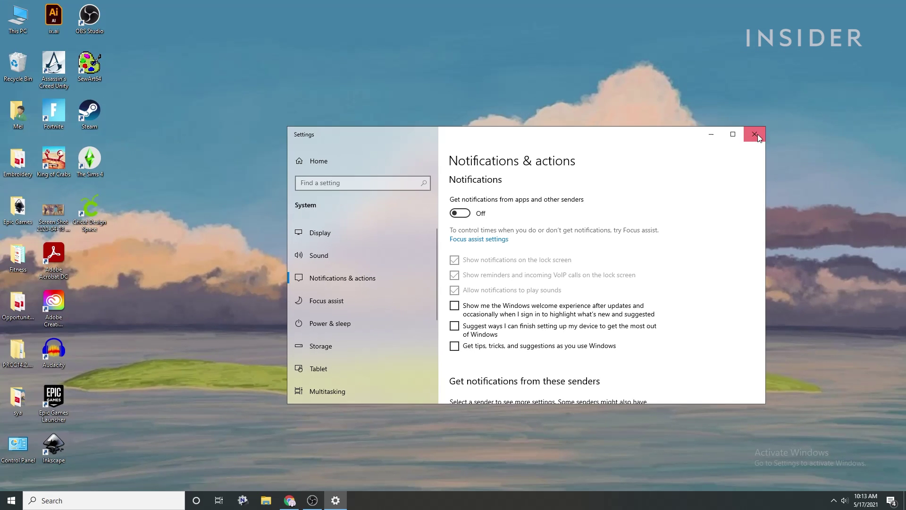
pyautogui.click(819, 41)
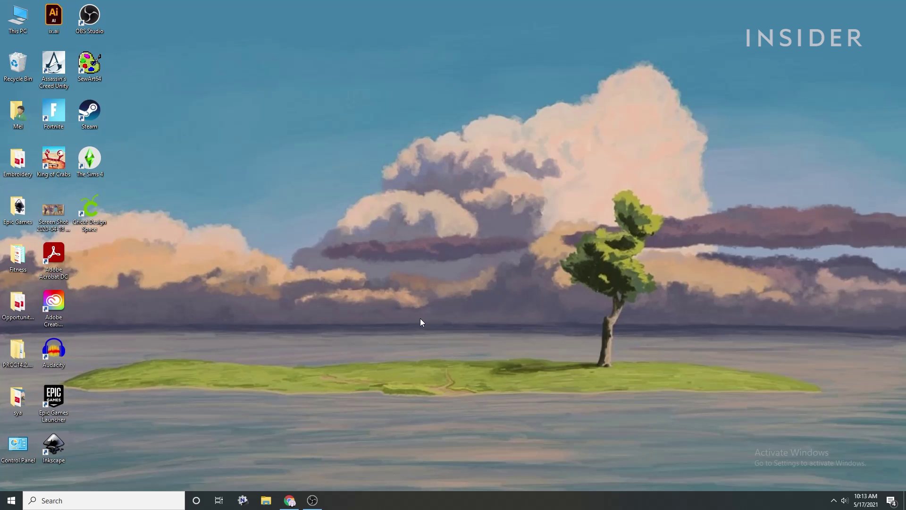
# Search 'Ease of Access' and open the Ease of Access keyboard settings.
pyautogui.click(104, 500)
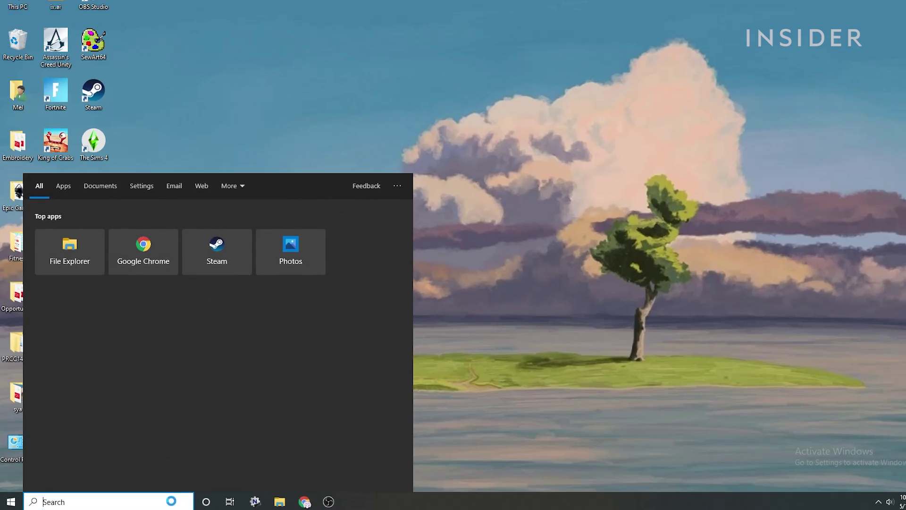
pyautogui.write('EA')
pyautogui.write('SE OF')
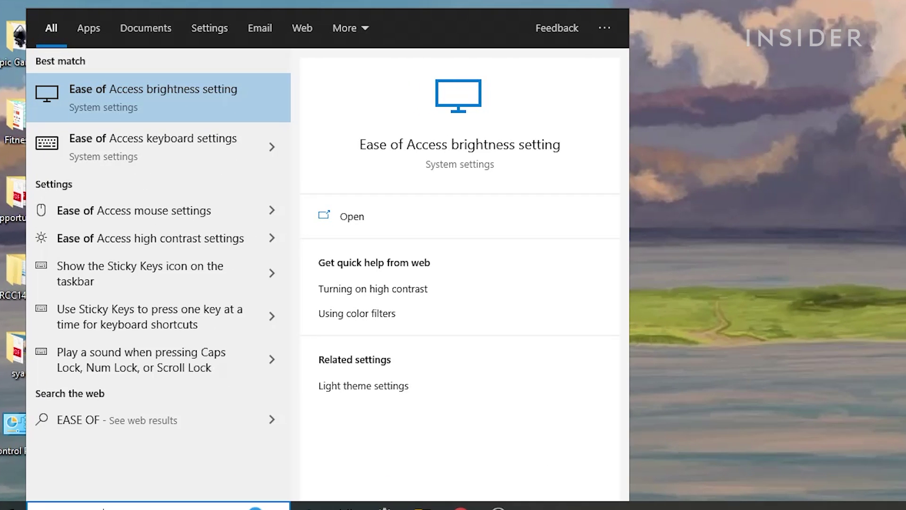
pyautogui.write(' ACC')
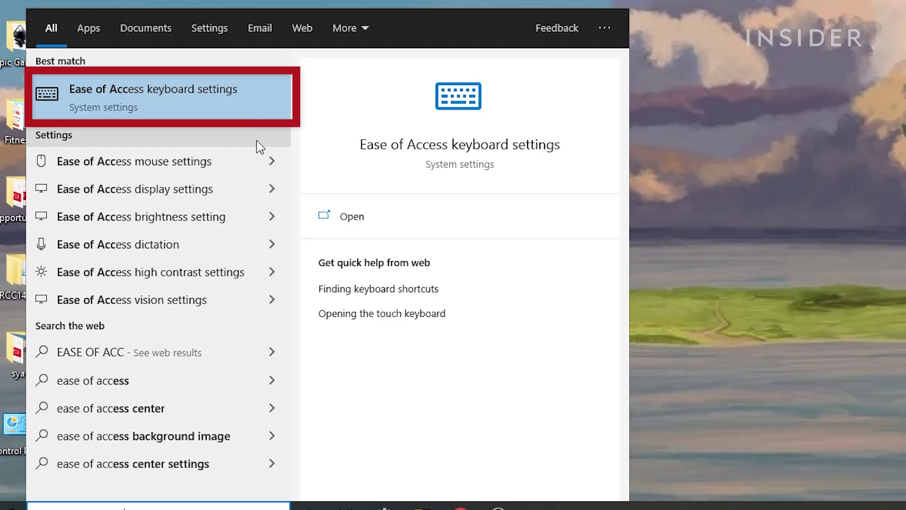
pyautogui.click(255, 103)
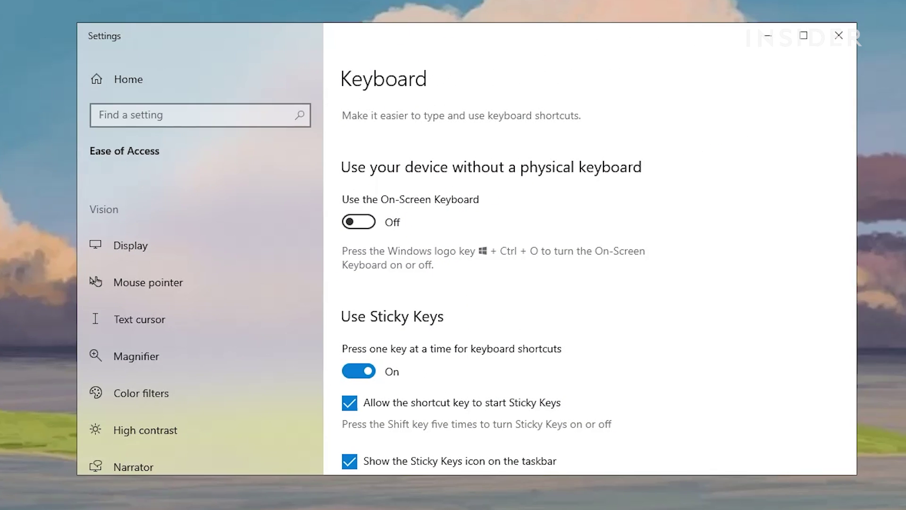
# Turn Sticky Keys off and disable its keyboard shortcut.
pyautogui.scroll(-3, 754, 318)
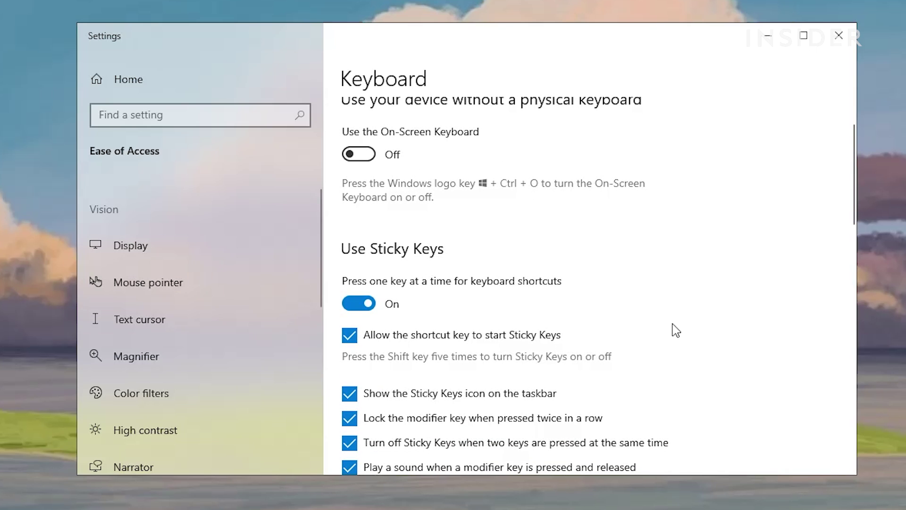
pyautogui.click(369, 308)
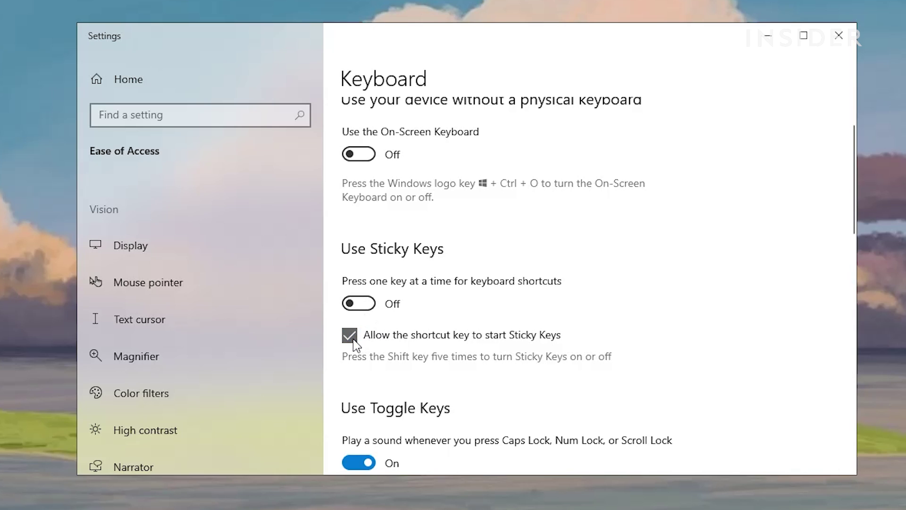
pyautogui.click(355, 342)
# Turn Toggle Keys off, disable its shortcut, and close the keyboard settings.
pyautogui.scroll(-3, 638, 346)
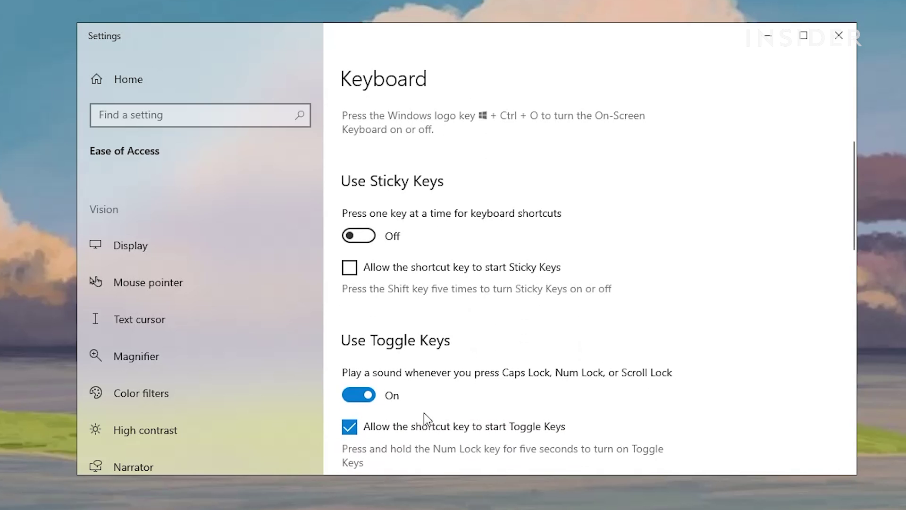
pyautogui.click(365, 400)
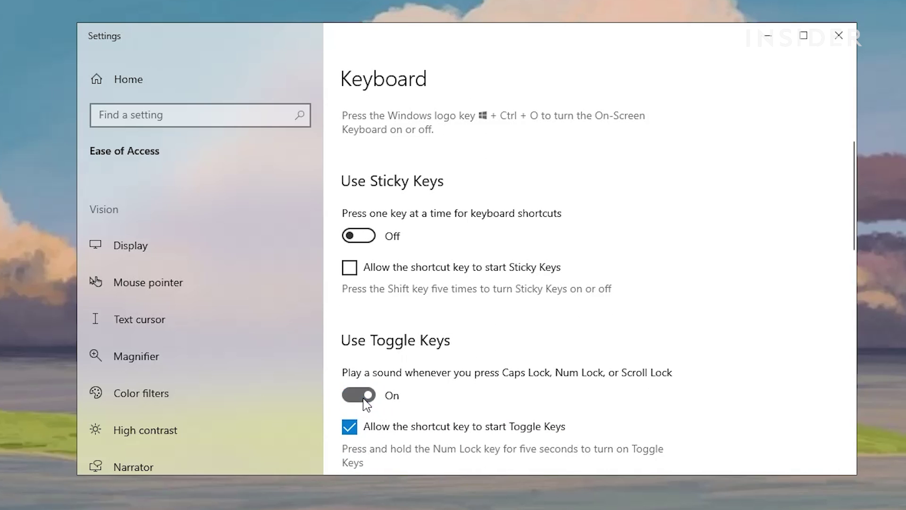
pyautogui.click(351, 429)
pyautogui.click(839, 35)
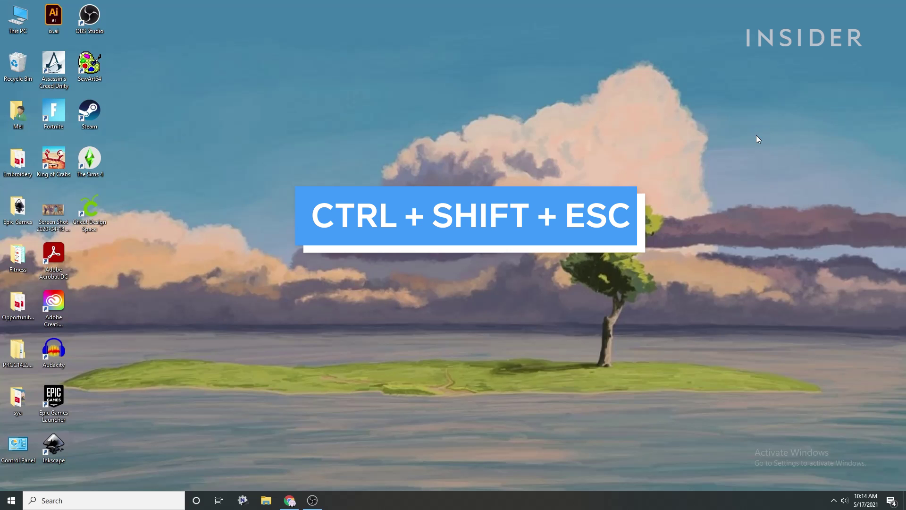
# Open Task Manager with Ctrl+Shift+Esc and end the Google Chrome task.
pyautogui.hotkey('ctrl', 'shift', 'Escape')
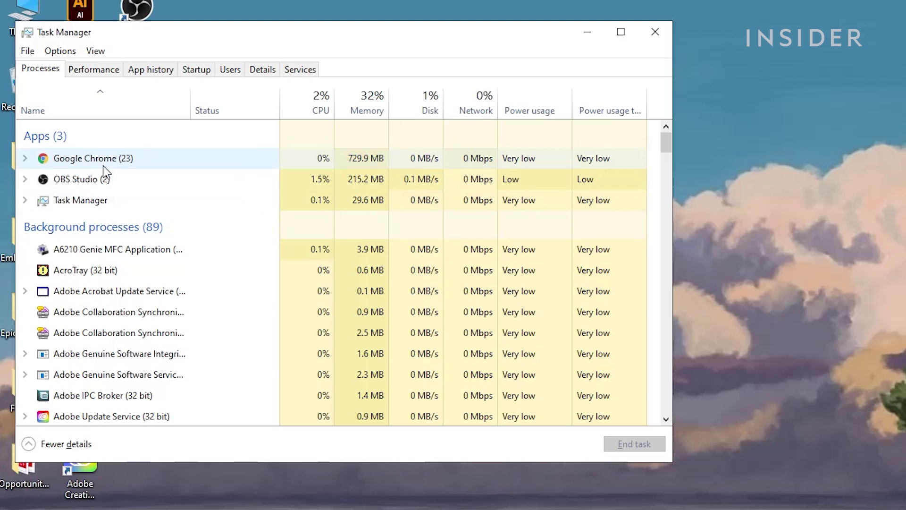
pyautogui.rightClick(117, 158)
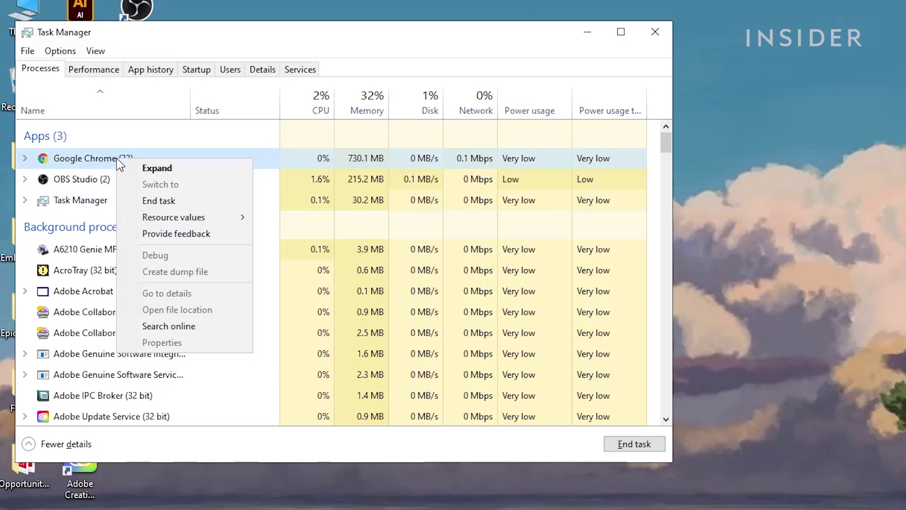
pyautogui.click(216, 205)
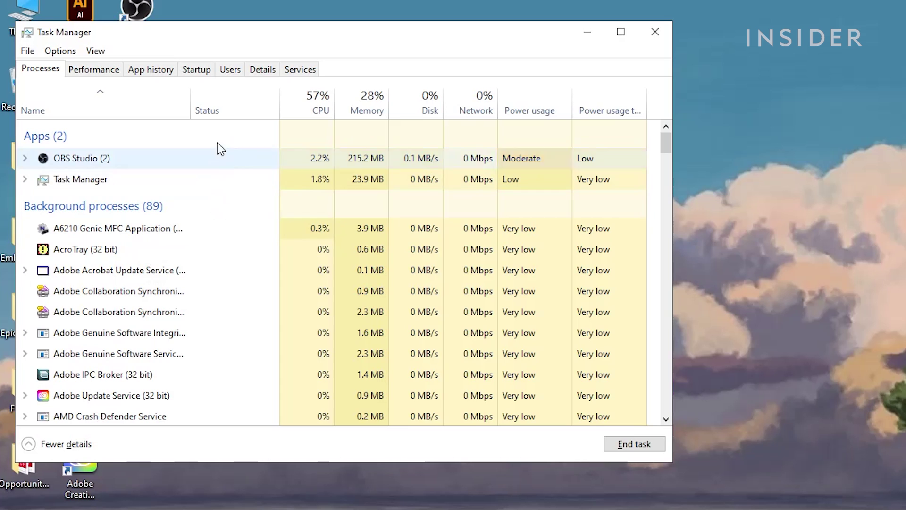
# Disable Java Update Scheduler on the Startup tab, close Task Manager, and launch Fortnite.
pyautogui.click(199, 73)
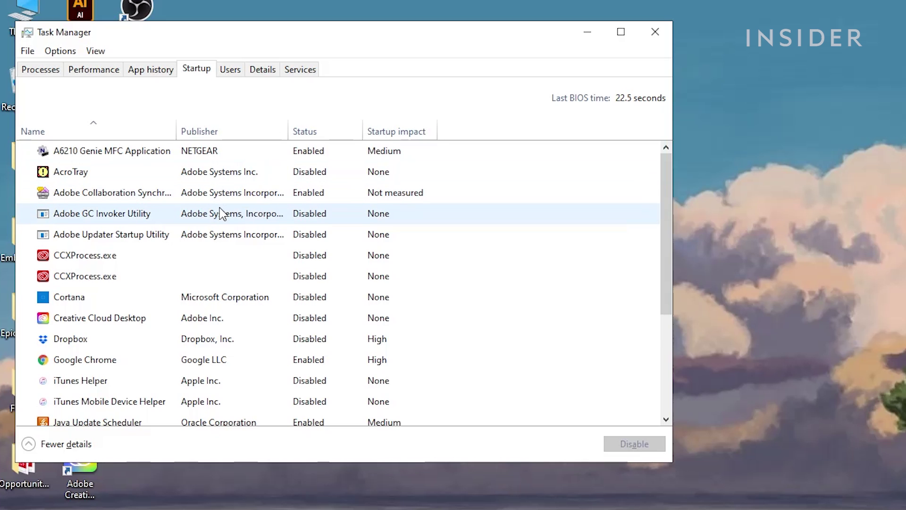
pyautogui.scroll(-1, 221, 211)
pyautogui.scroll(-3, 220, 208)
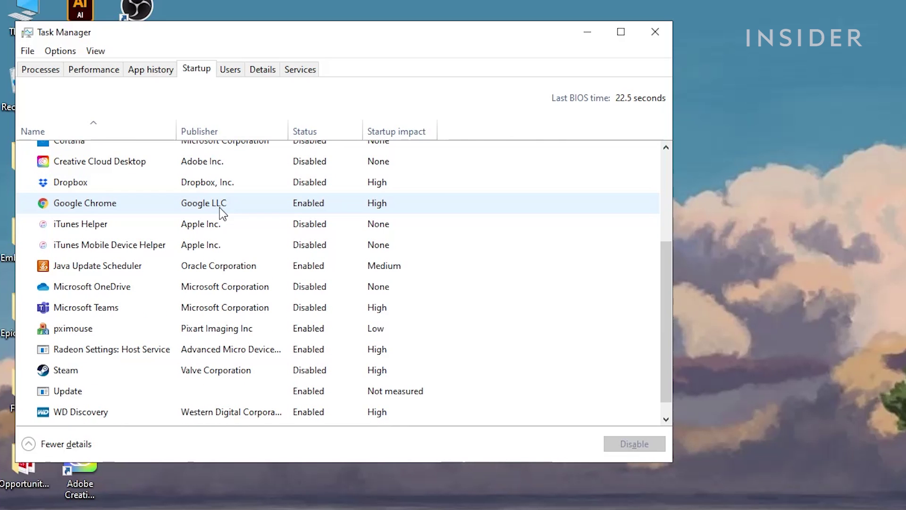
pyautogui.rightClick(214, 272)
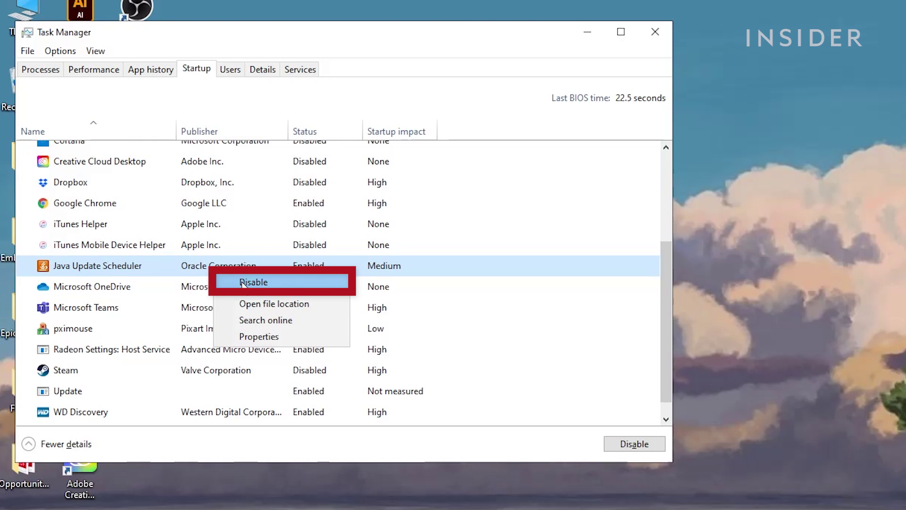
pyautogui.click(243, 284)
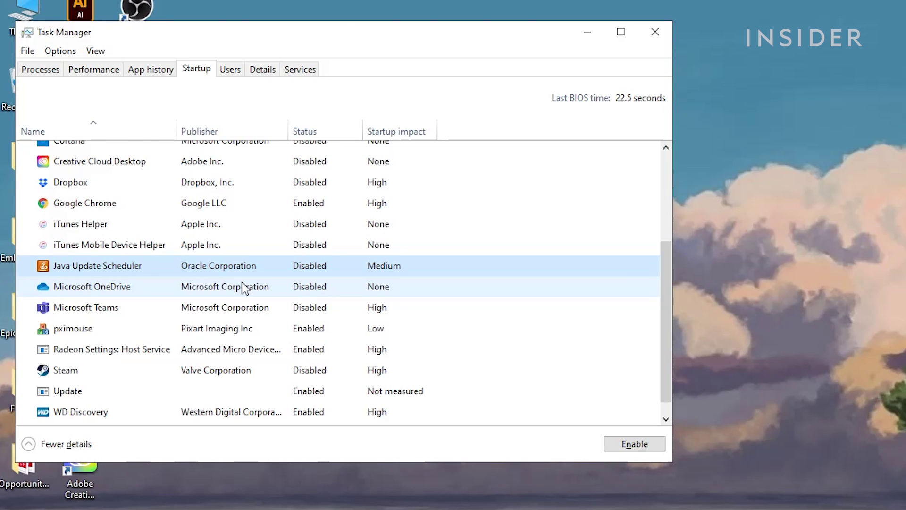
pyautogui.click(656, 32)
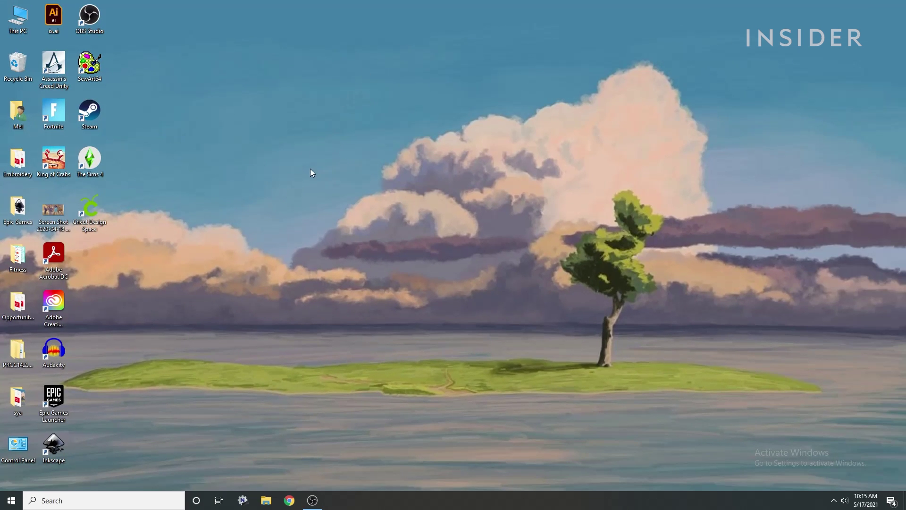
pyautogui.doubleClick(61, 115)
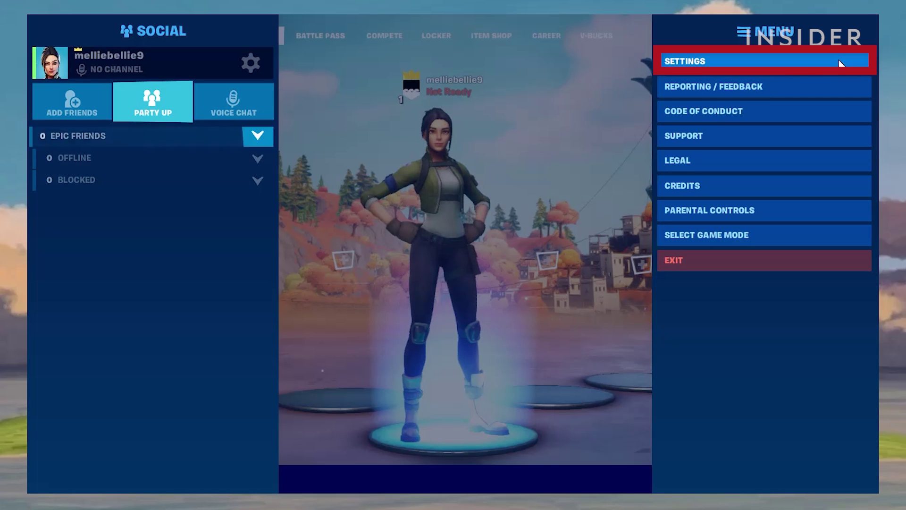
# Set Fortnite's Quality Presets to LOW, giving 66% 3D resolution, Near view distance, no shadows or anti-aliasing.
pyautogui.click(840, 63)
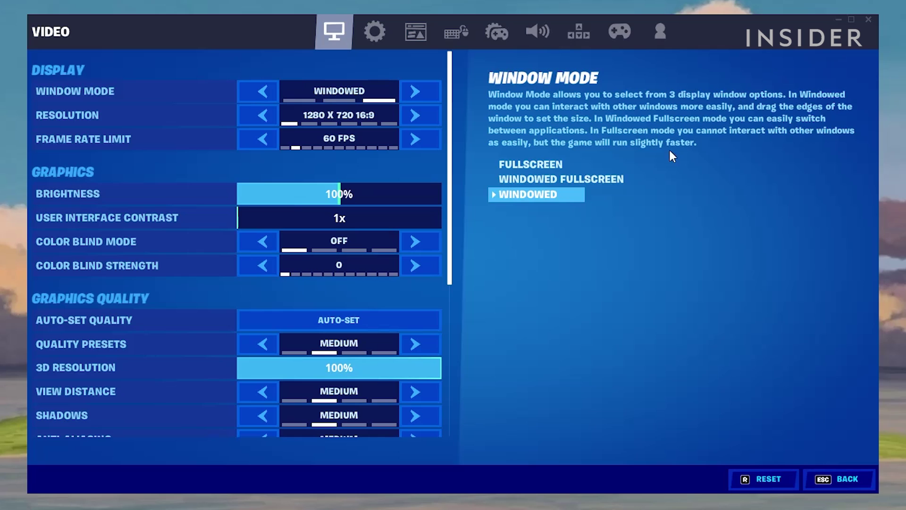
pyautogui.click(429, 347)
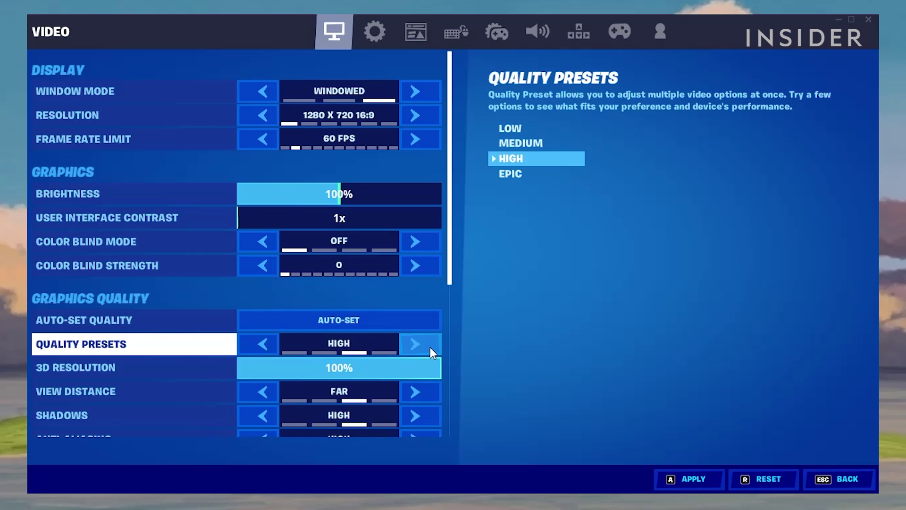
pyautogui.click(430, 347)
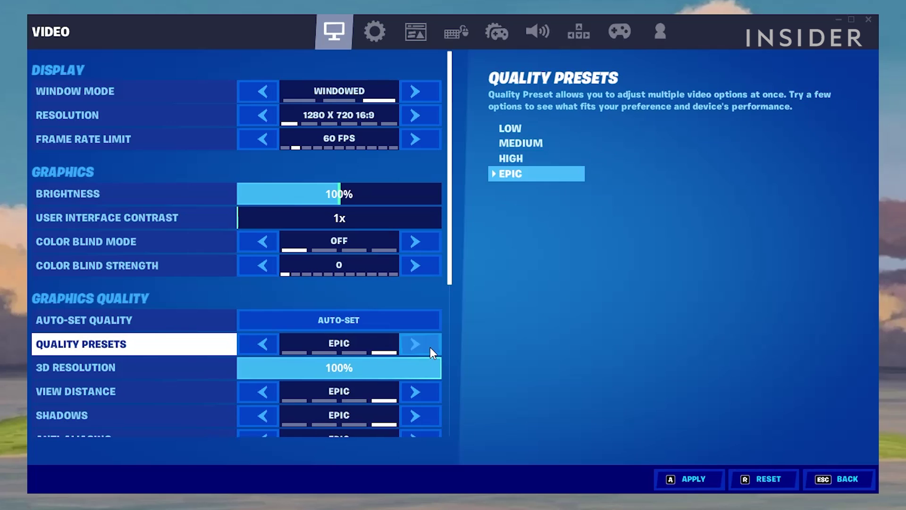
pyautogui.click(253, 351)
pyautogui.click(253, 351)
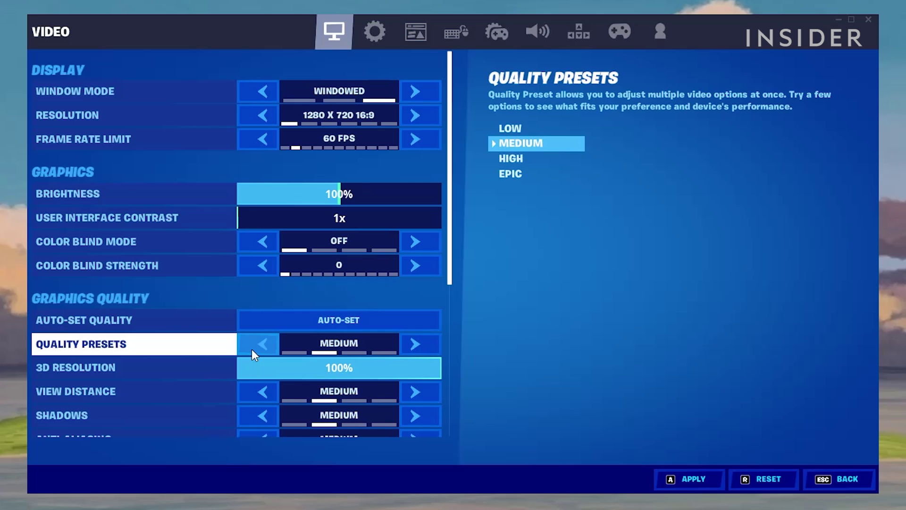
pyautogui.click(252, 351)
pyautogui.scroll(-3, 251, 349)
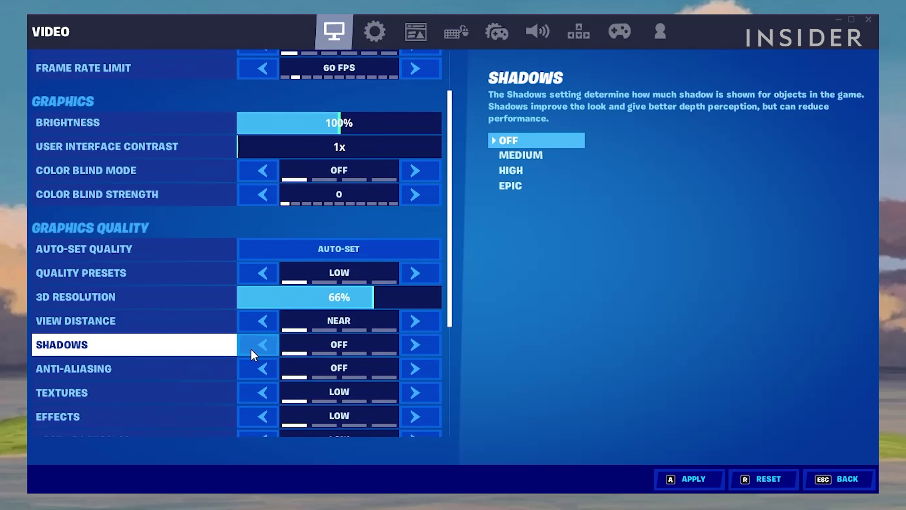
pyautogui.scroll(-2, 251, 351)
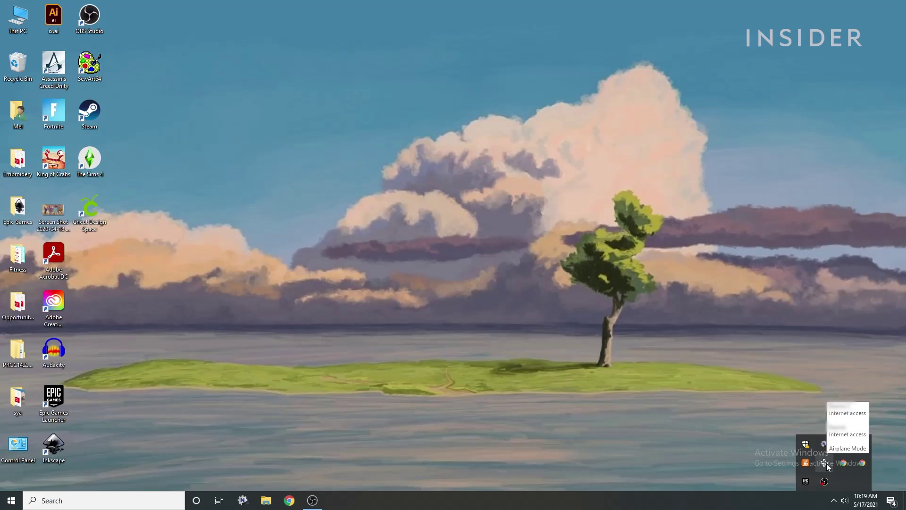
# Open the Ethernet connection's settings from the tray network icon, confirming it is Connected.
pyautogui.click(825, 464)
pyautogui.click(811, 239)
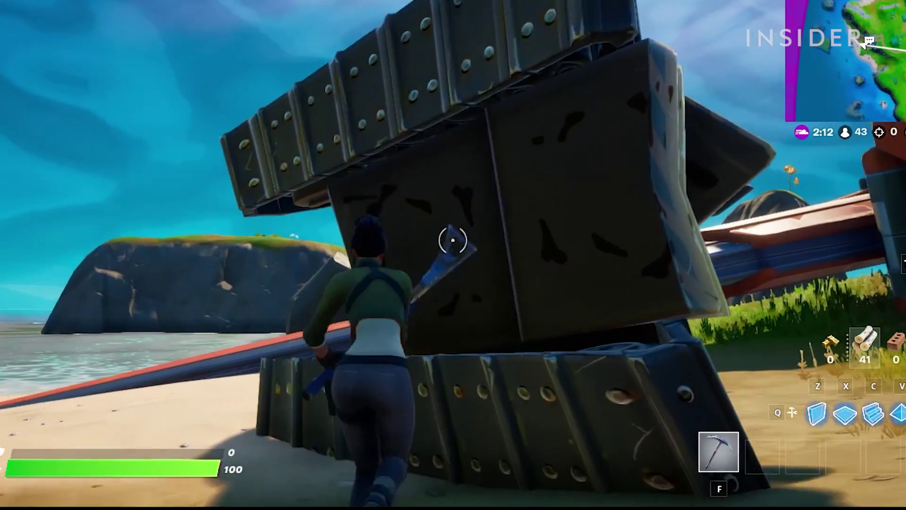
# Pickaxe the metal wall until its health drops to 500 of 600.
pyautogui.click(453, 241)
pyautogui.click(453, 241)
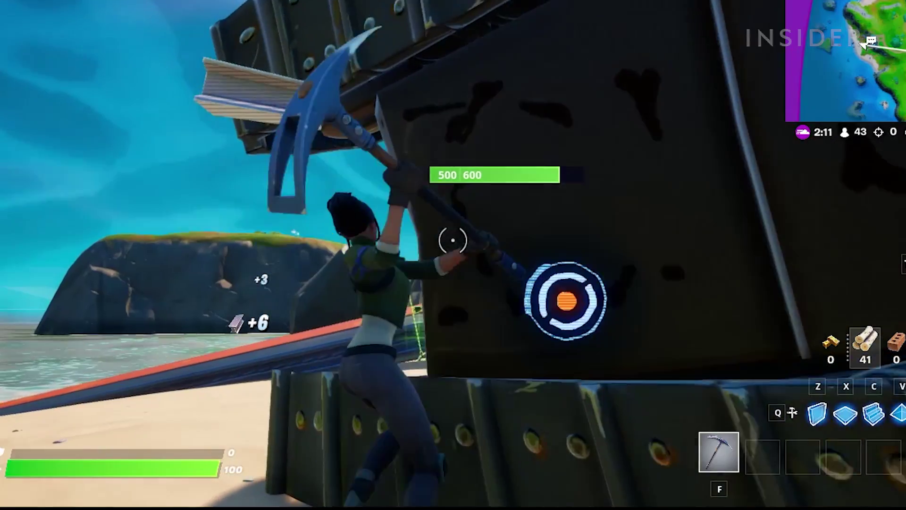